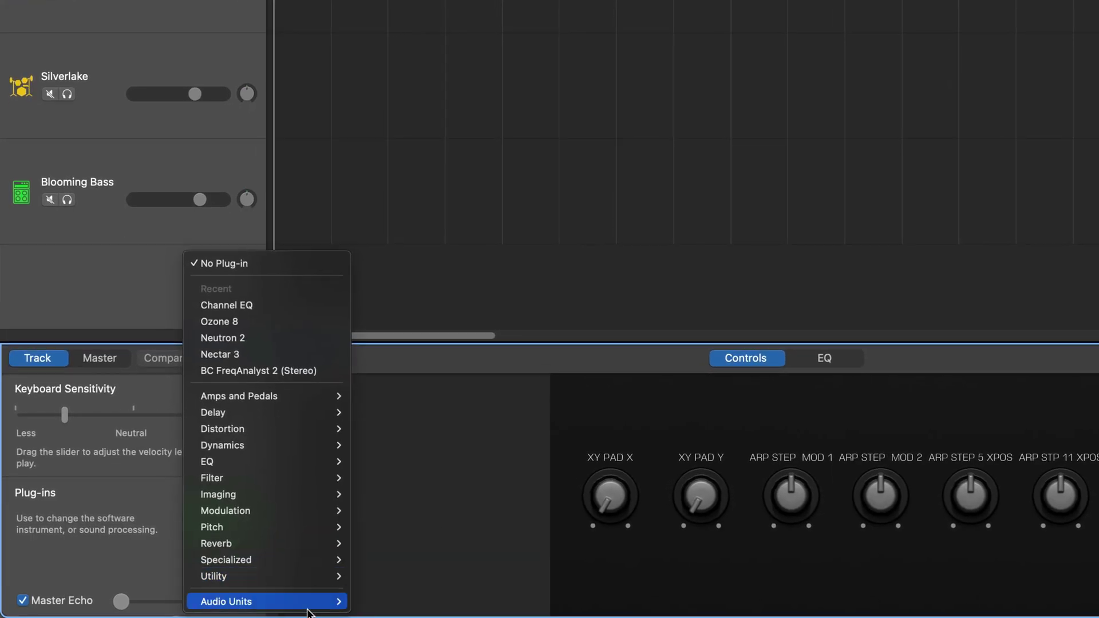
# - Insert the Sinevibes Filther Audio Unit on the Odin 2 1 track
pyautogui.moveTo(229, 602)
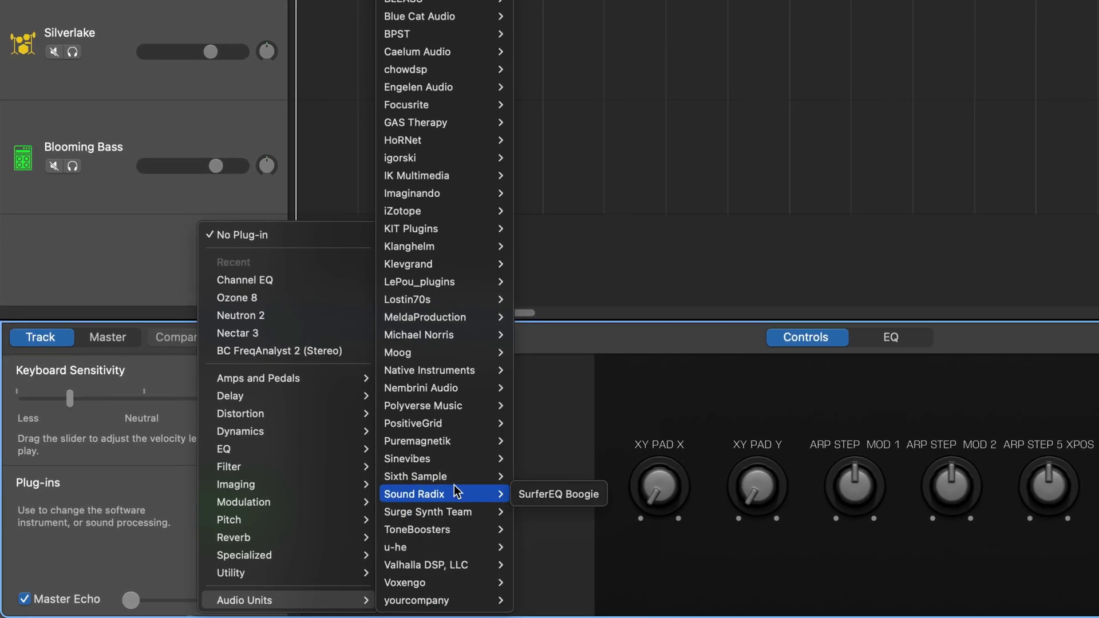
pyautogui.moveTo(507, 461)
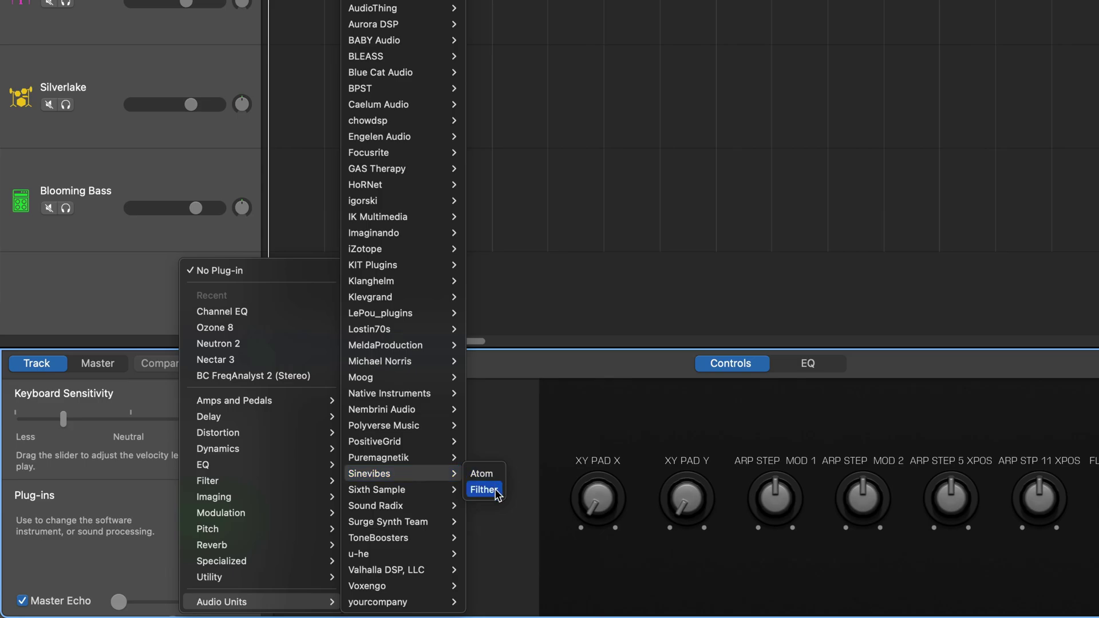
pyautogui.click(483, 490)
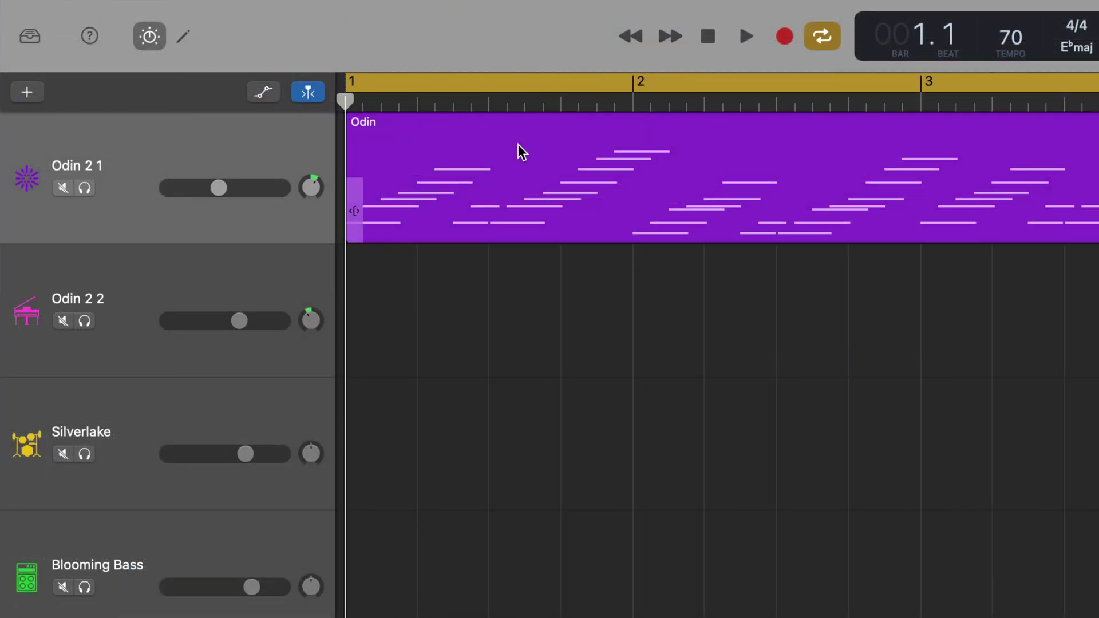
# - Turn on Mix > Show Automation so each of the four tracks gets a Volume lane
pyautogui.moveTo(336, 2)
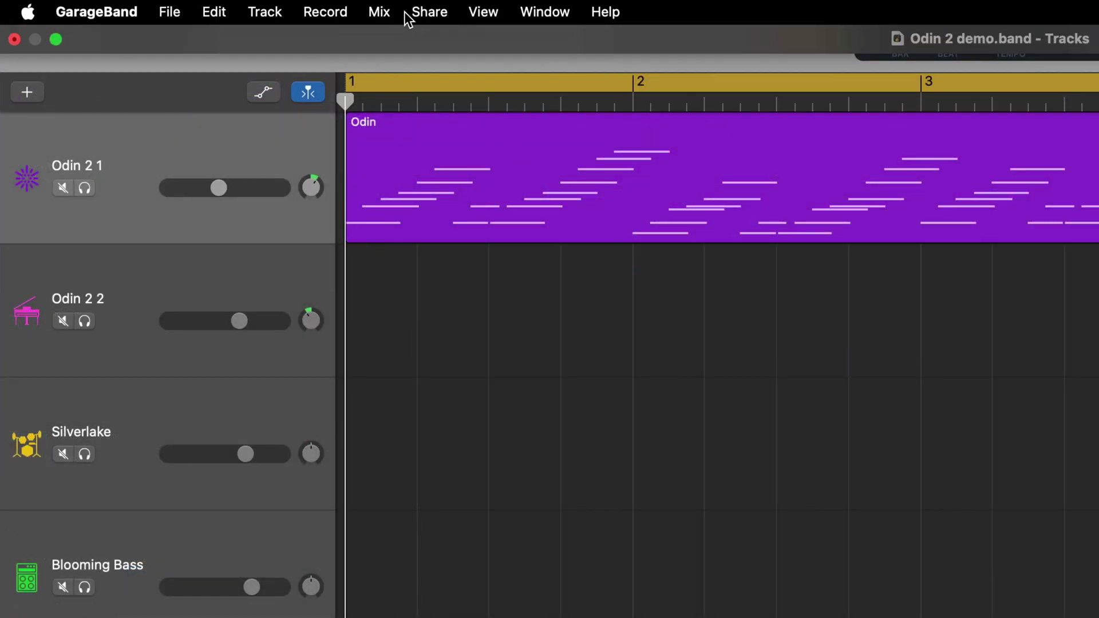
pyautogui.click(378, 12)
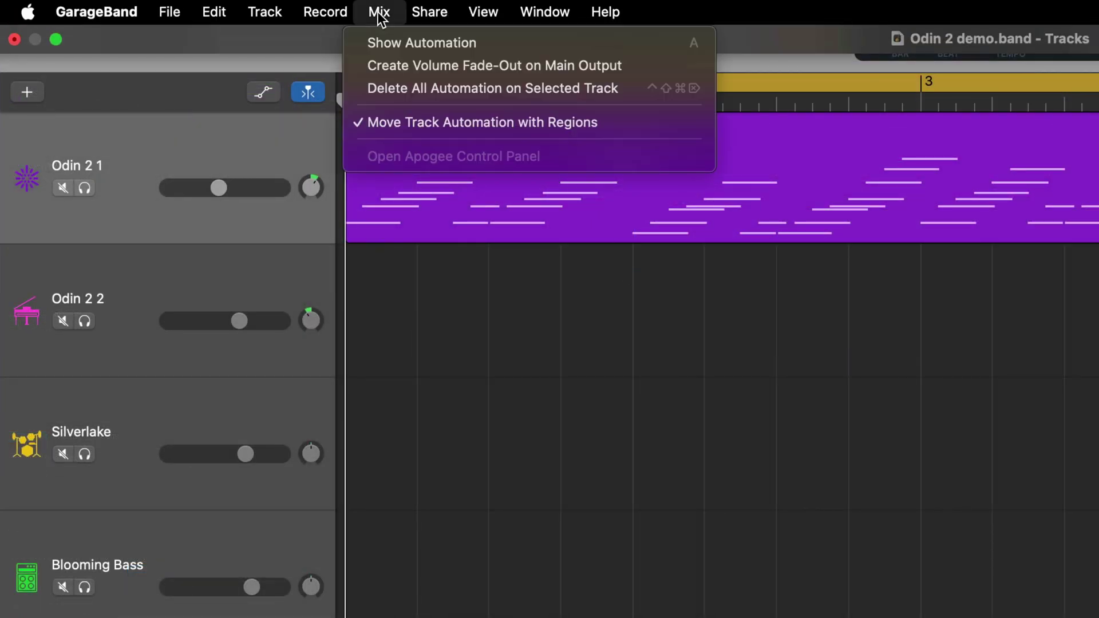
pyautogui.click(565, 44)
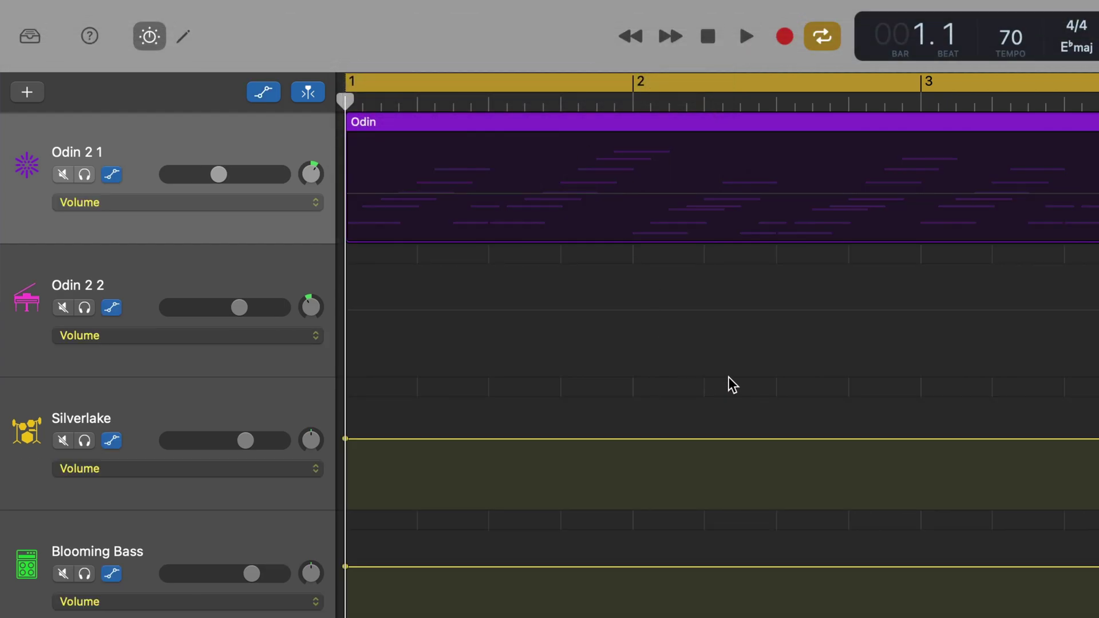
pyautogui.press('a')
pyautogui.press('a')
pyautogui.press('a')
pyautogui.press('a')
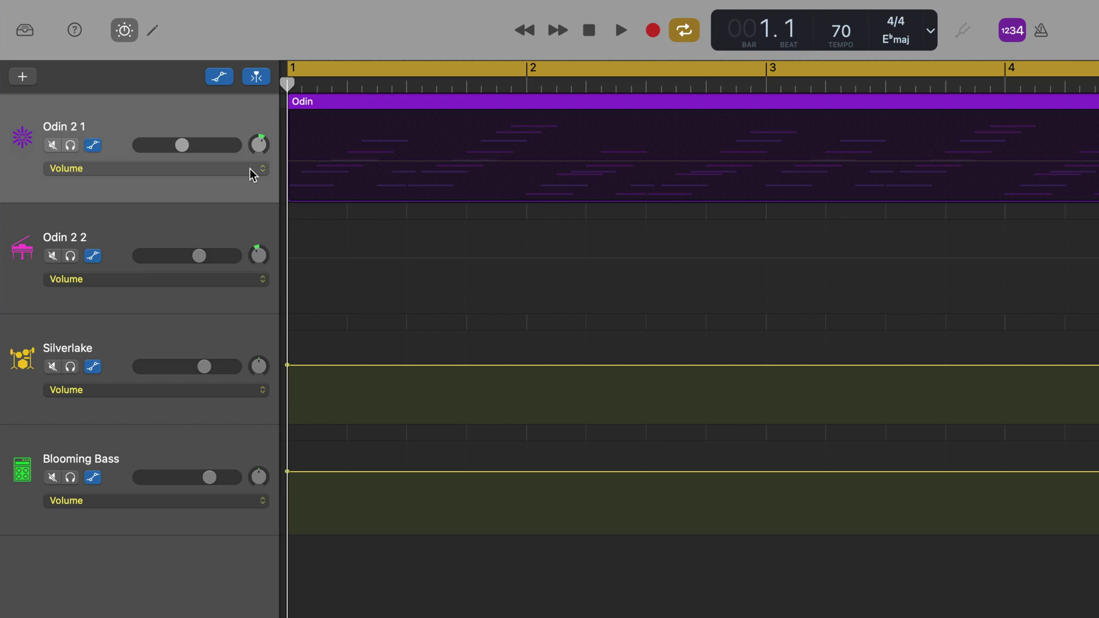
# - Switch the Odin 2 1 automation lane from Volume to Plug-ins > Filther > Cutoff
pyautogui.click(251, 172)
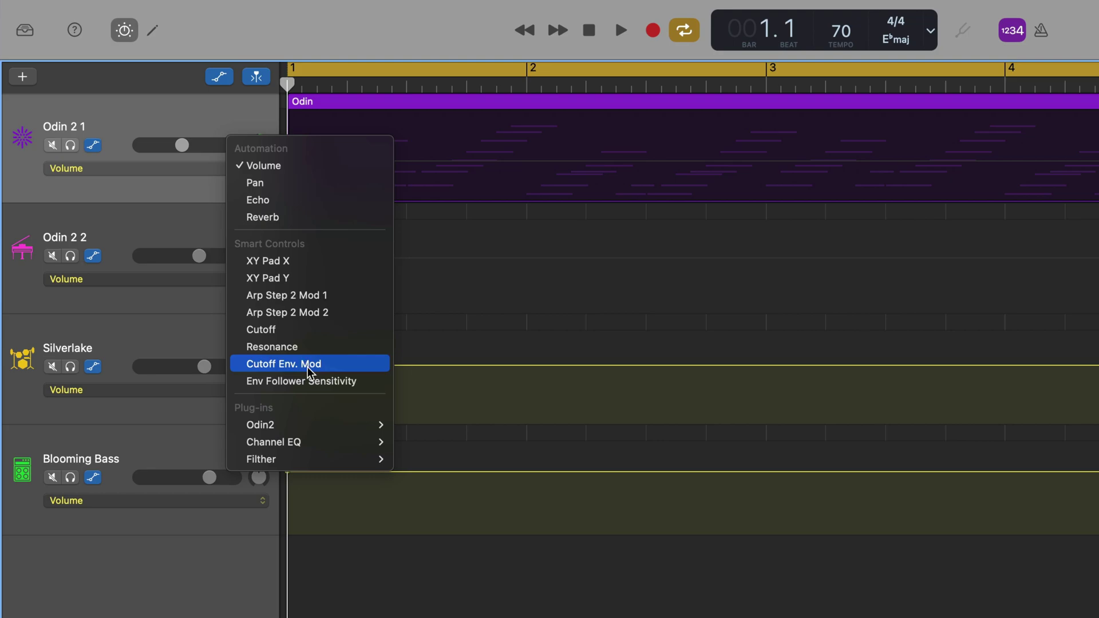
pyautogui.moveTo(337, 463)
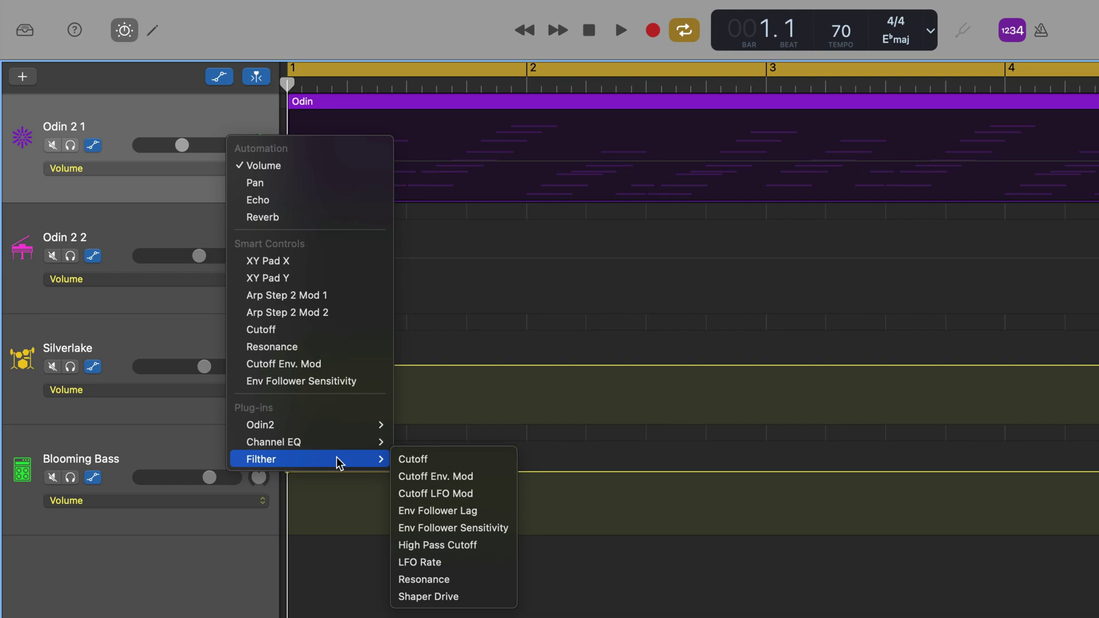
pyautogui.click(469, 460)
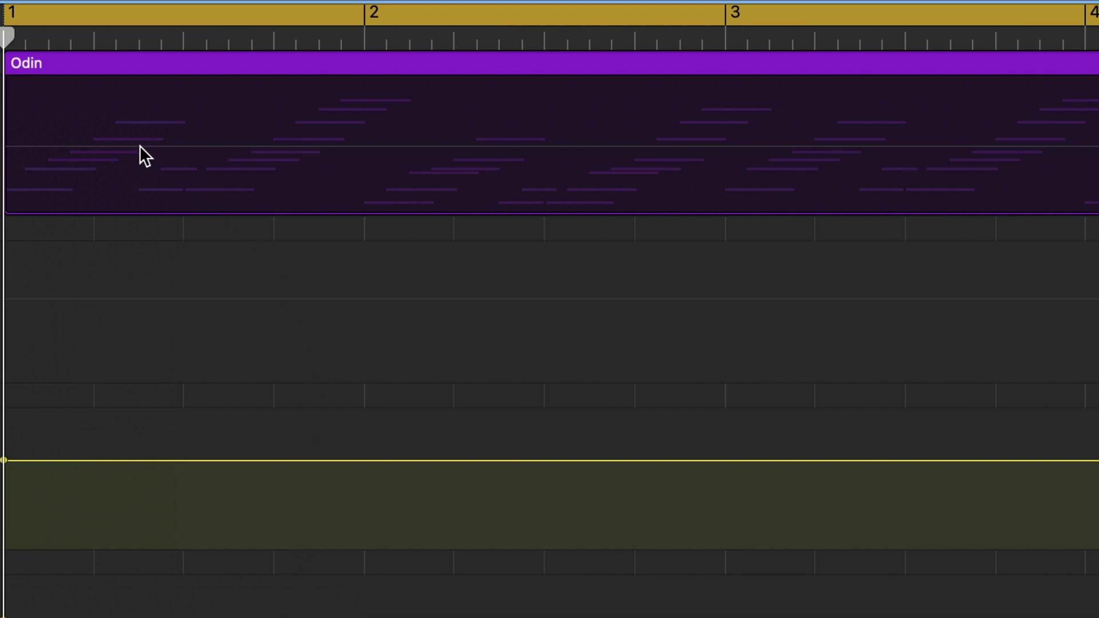
# - Add a Cutoff point near bar 1 and raise the bar 5 point so Cutoff ramps upward
pyautogui.click(142, 147)
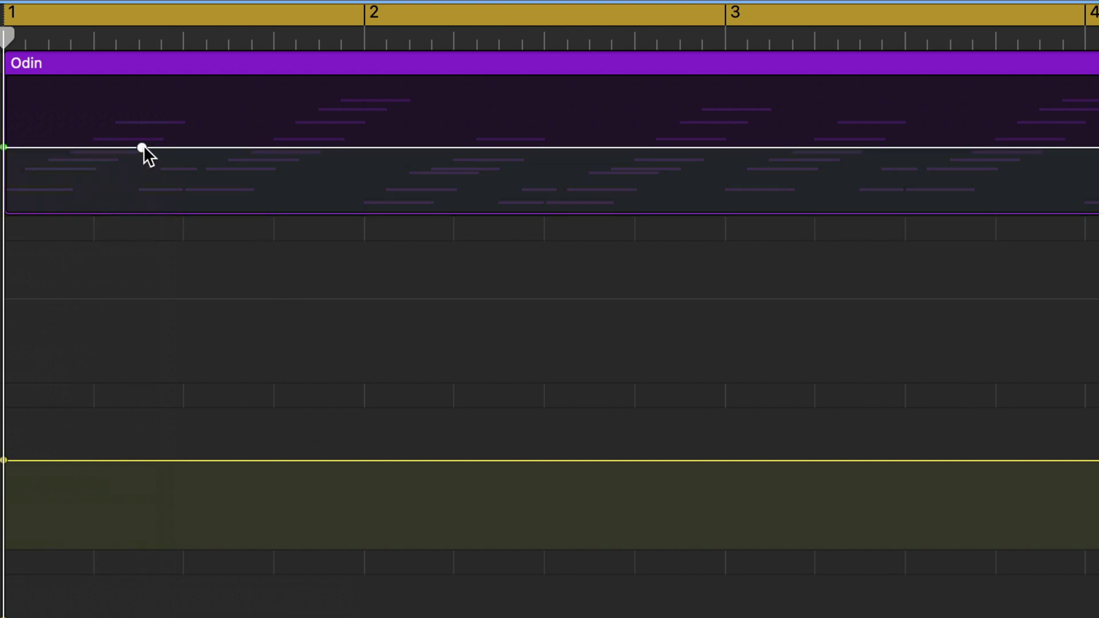
pyautogui.moveTo(143, 146); pyautogui.dragTo(191, 120)
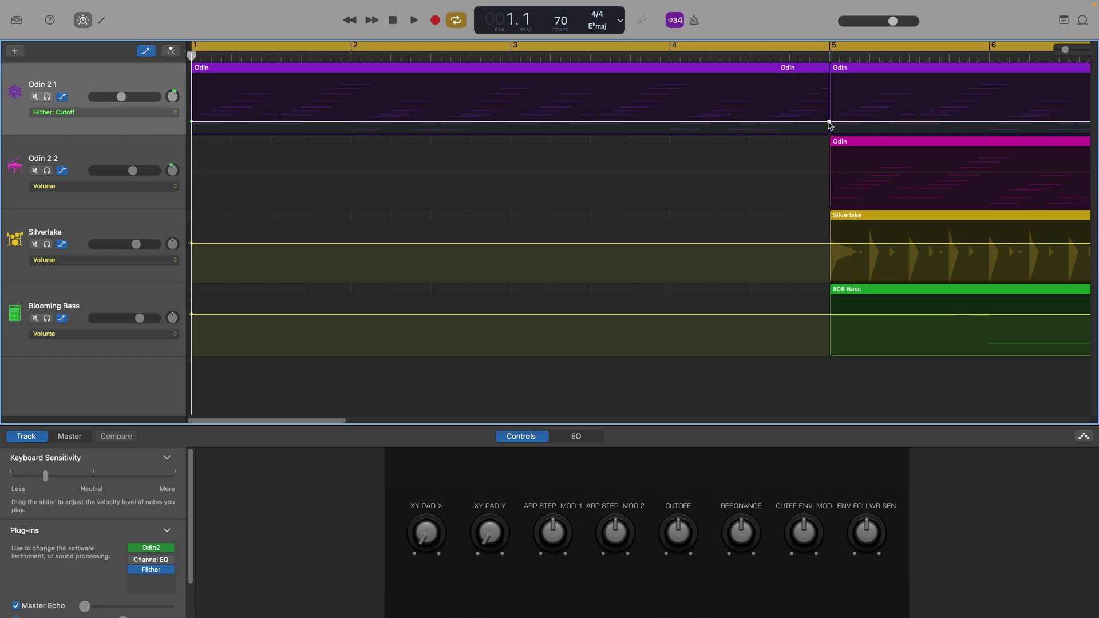
pyautogui.moveTo(829, 123); pyautogui.dragTo(829, 80)
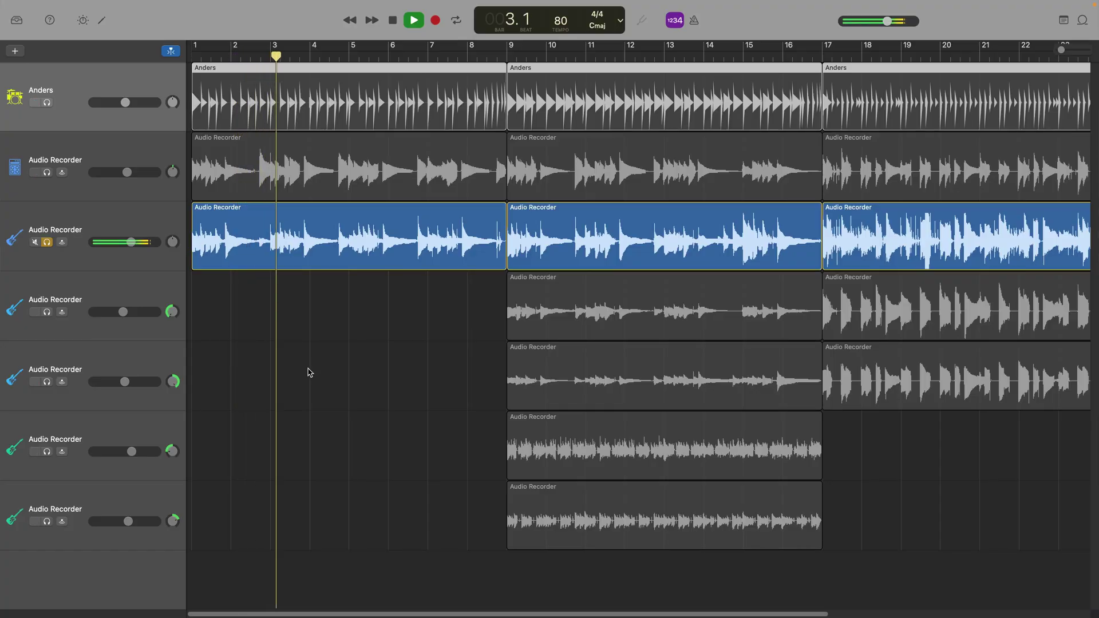
# - Solo the Anders drum track, then clear the solos on the Anders and third tracks
pyautogui.press('s')
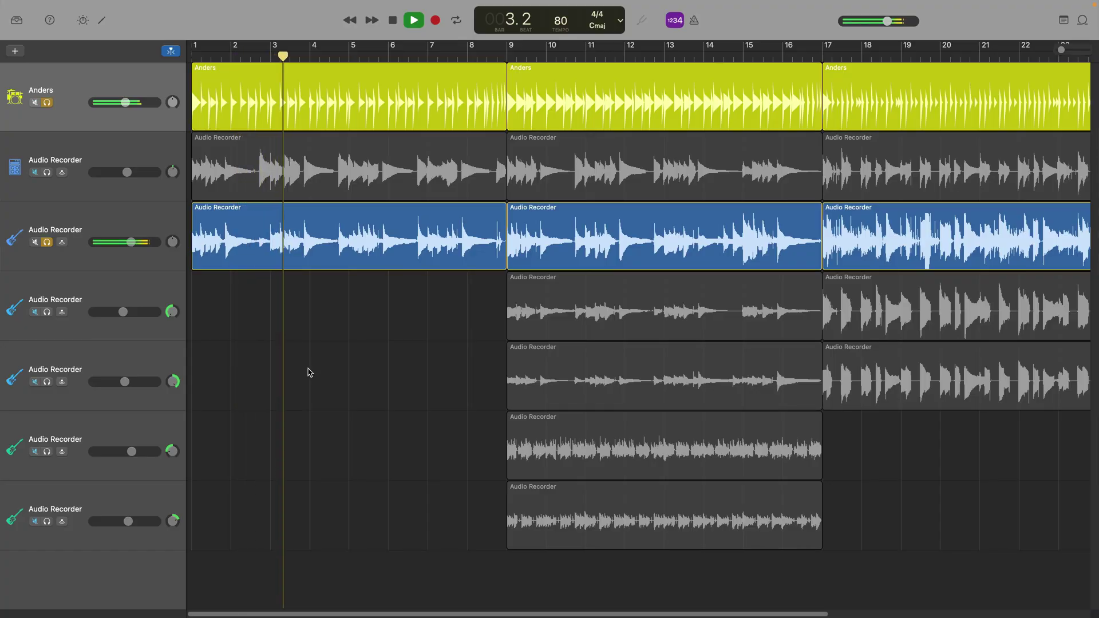
pyautogui.click(48, 242)
pyautogui.click(48, 103)
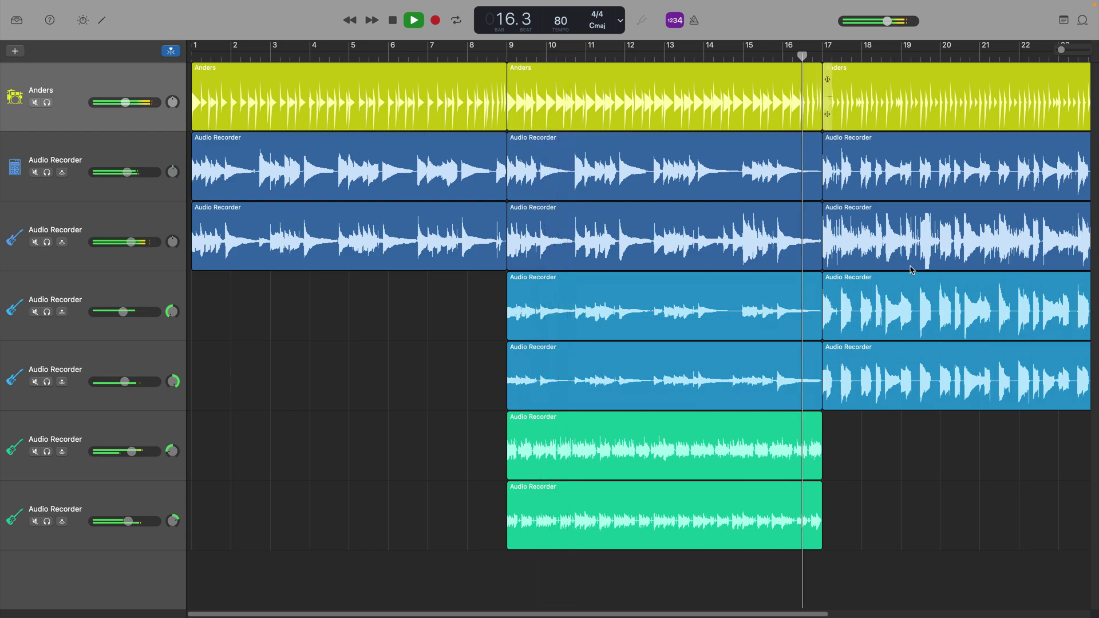
# - Scroll along the timeline and solo the third track to hear it alone
pyautogui.hscroll(2, 927, 477)
pyautogui.hscroll(4, 927, 478)
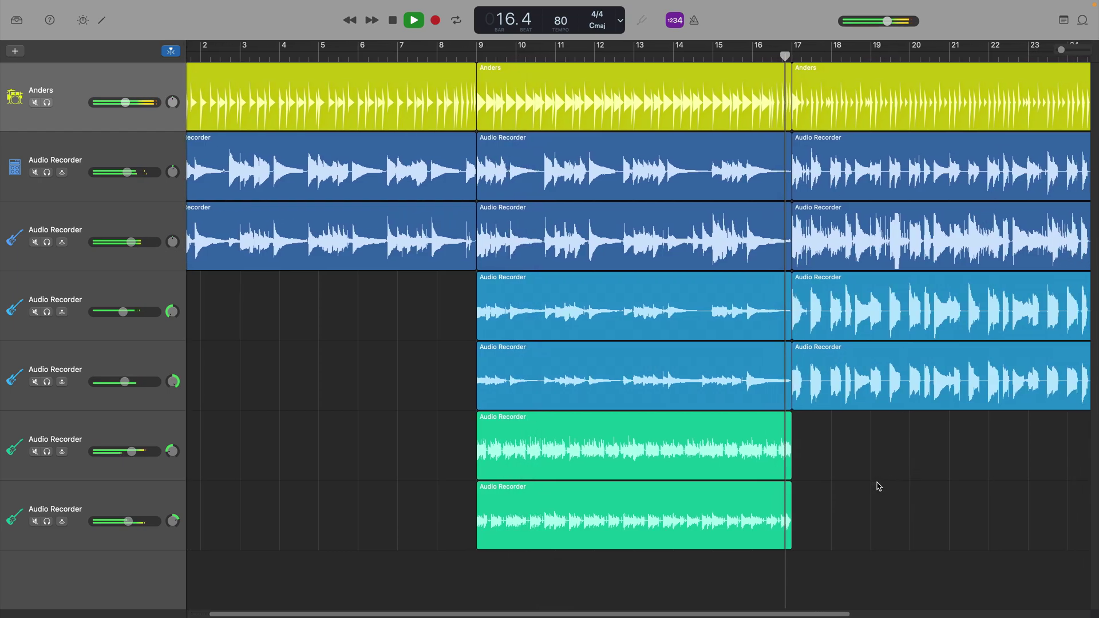
pyautogui.click(47, 242)
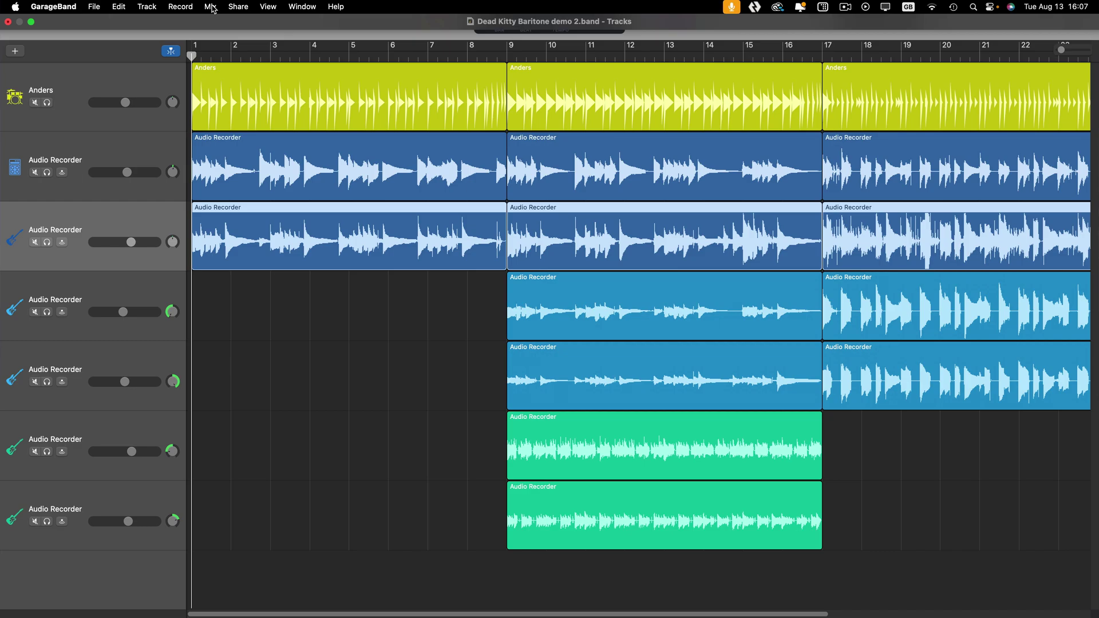
# - Show automation lanes and set track 3's lane to Plug-ins > Dead Kitty > Drive
pyautogui.click(211, 7)
pyautogui.click(243, 22)
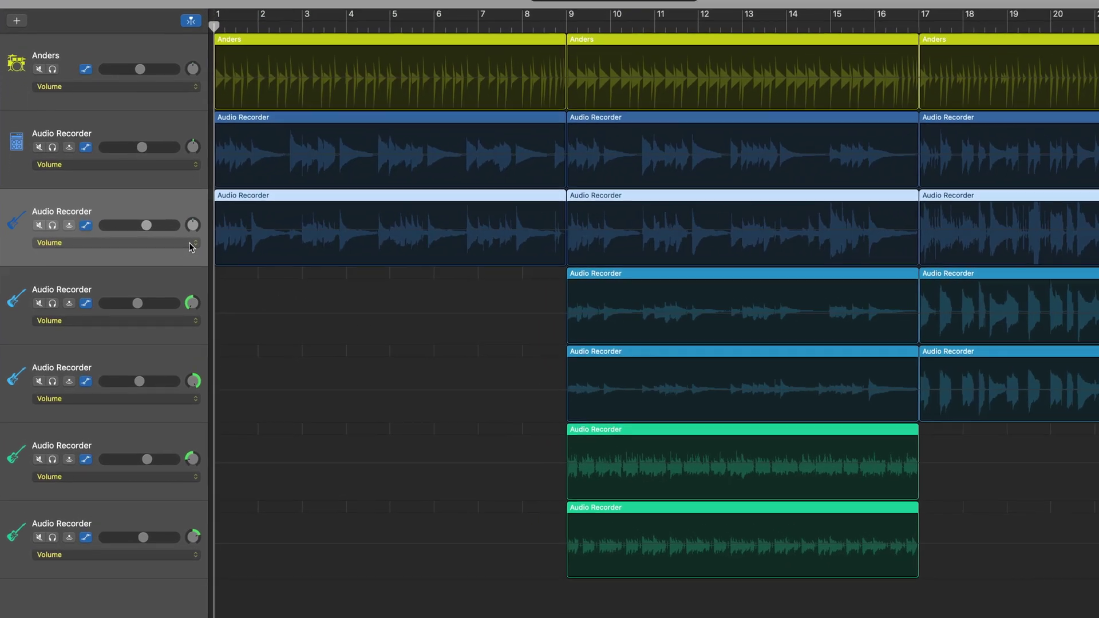
pyautogui.click(172, 250)
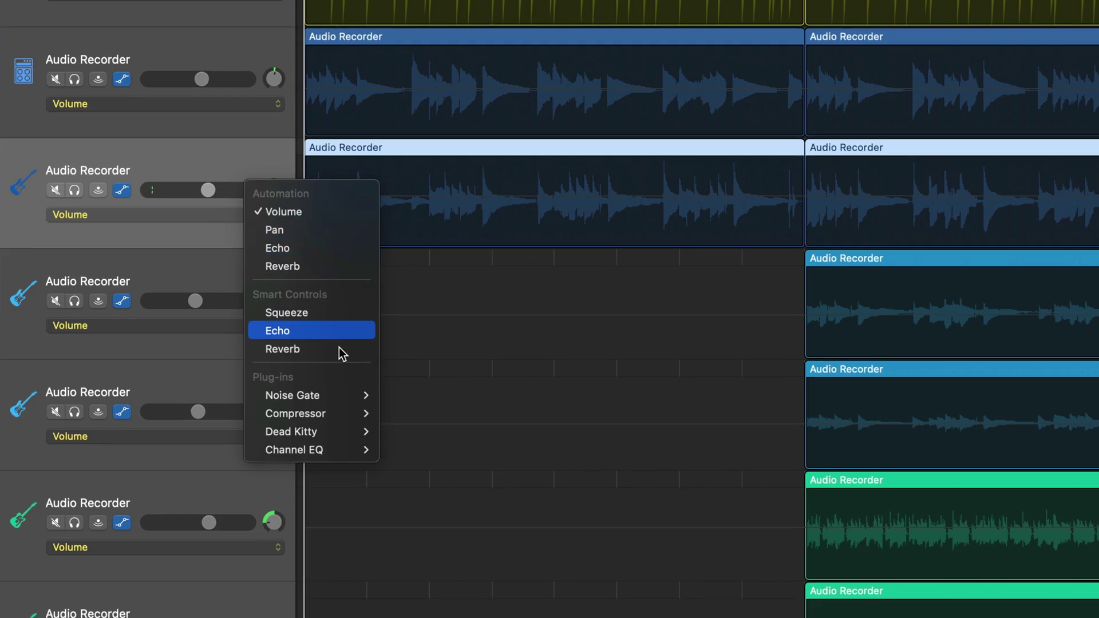
pyautogui.moveTo(343, 430)
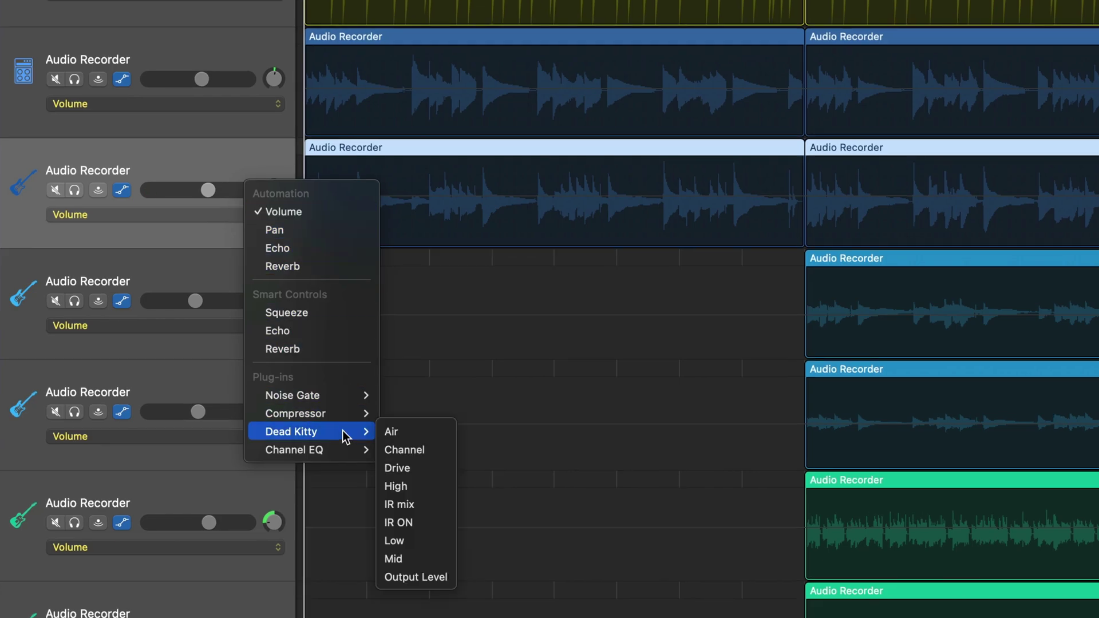
pyautogui.click(421, 467)
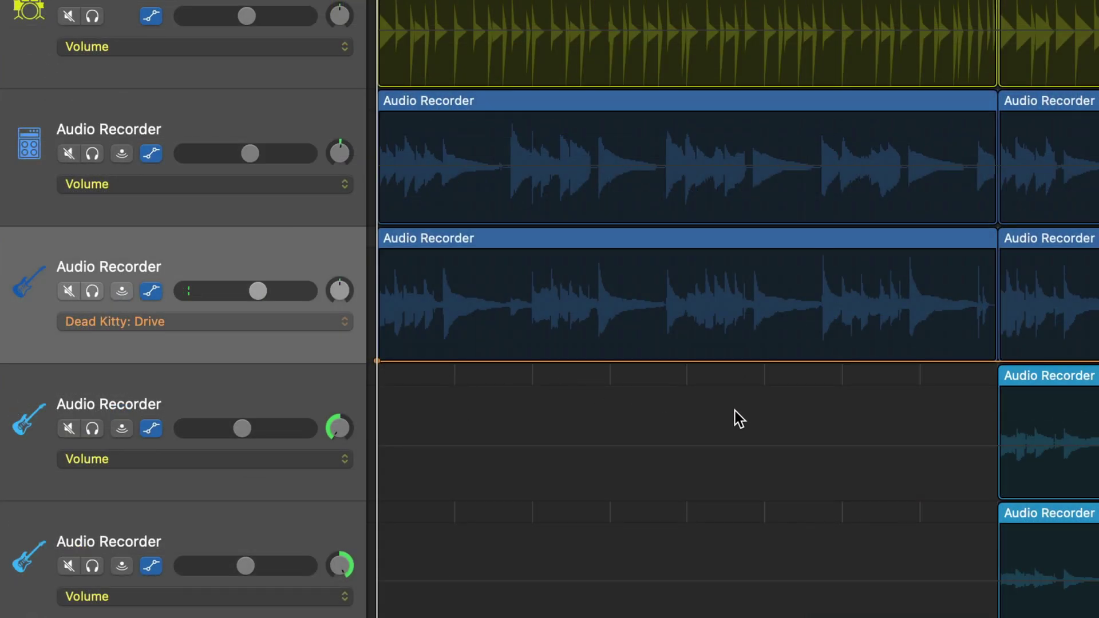
# - Add two Drive points at bar 9, raise the second to 10.0, and solo the third track
pyautogui.click(992, 361)
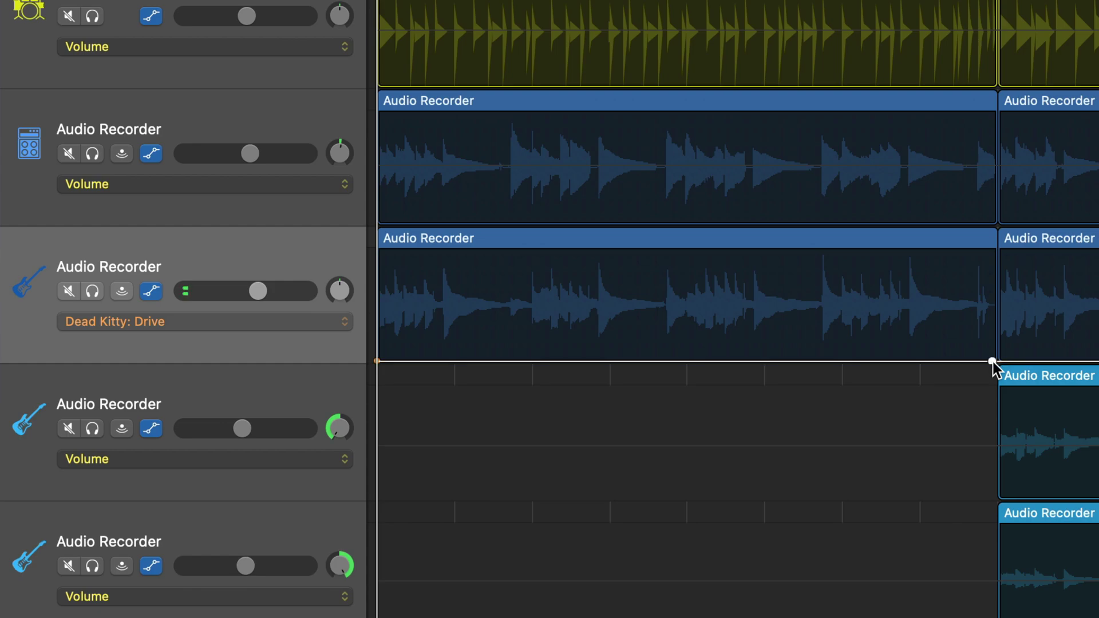
pyautogui.click(999, 362)
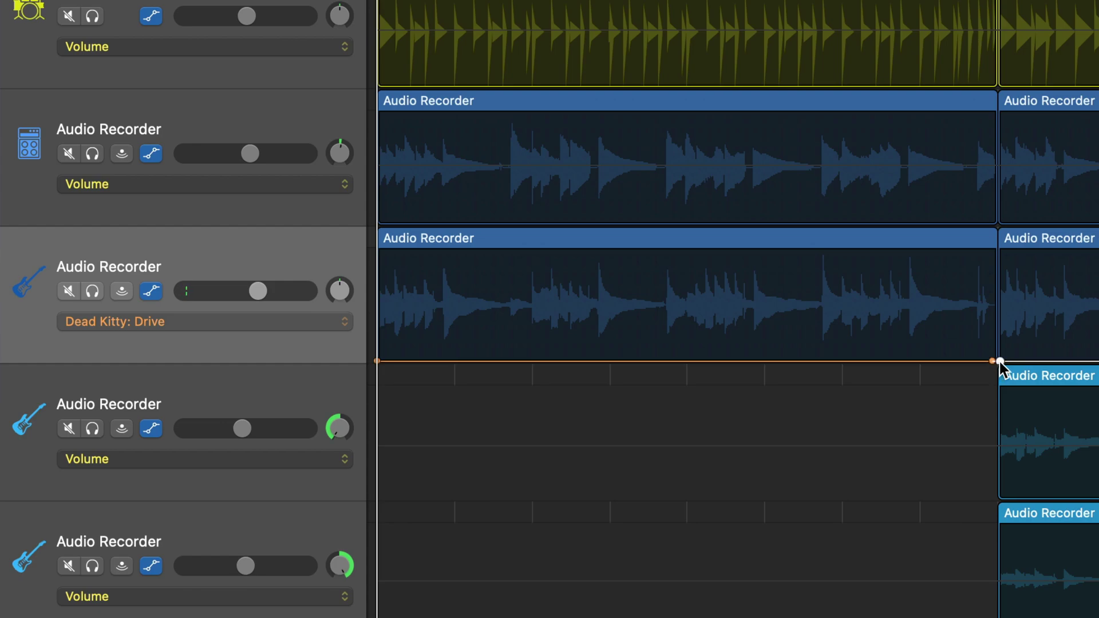
pyautogui.moveTo(1000, 362); pyautogui.dragTo(999, 254)
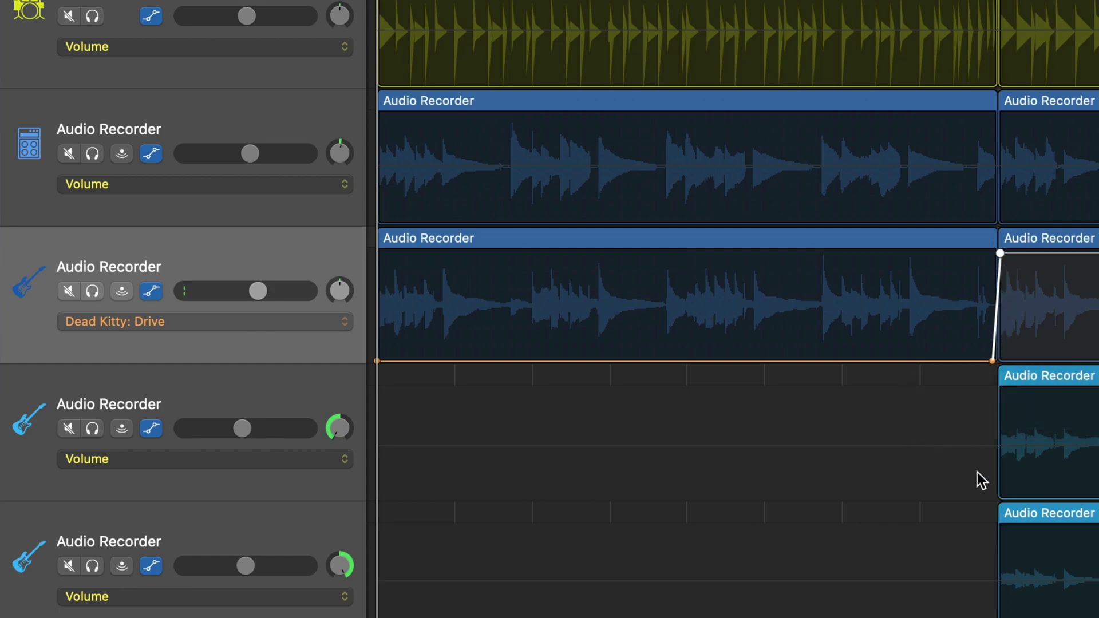
pyautogui.click(92, 291)
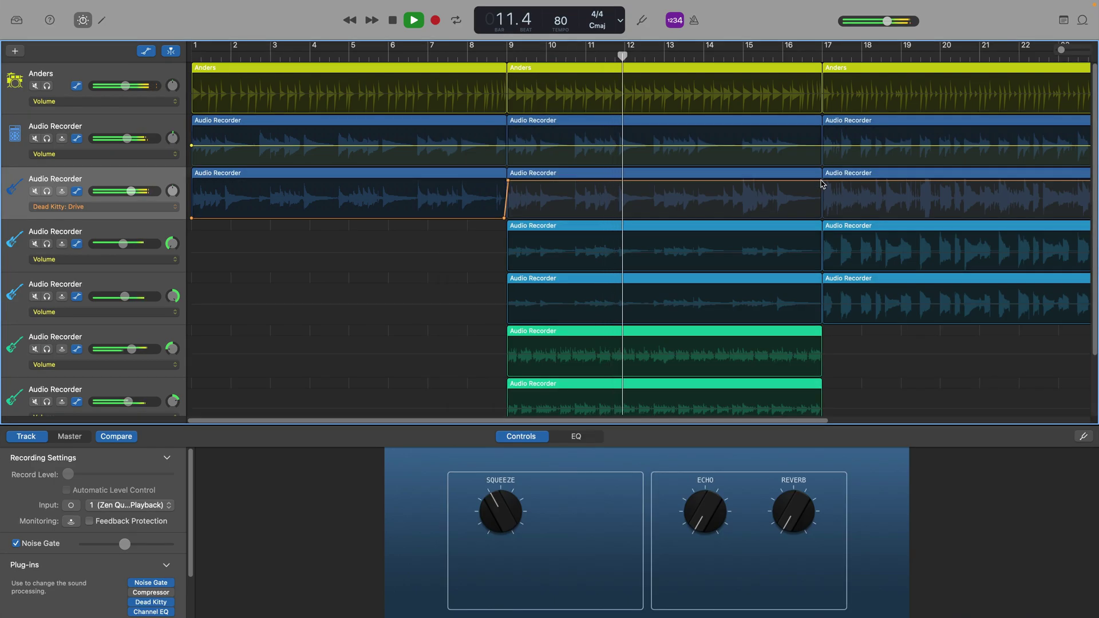
# - Reshape the Drive automation around bars 17 and 25, then replay to audition the steps
pyautogui.press('space')
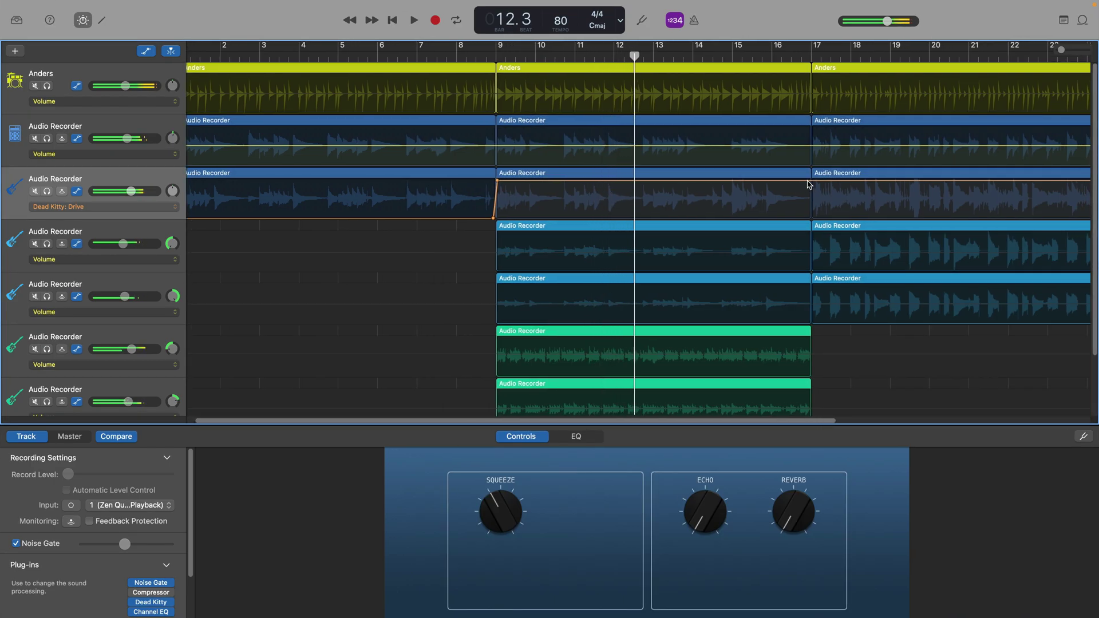
pyautogui.hscroll(10, 809, 184)
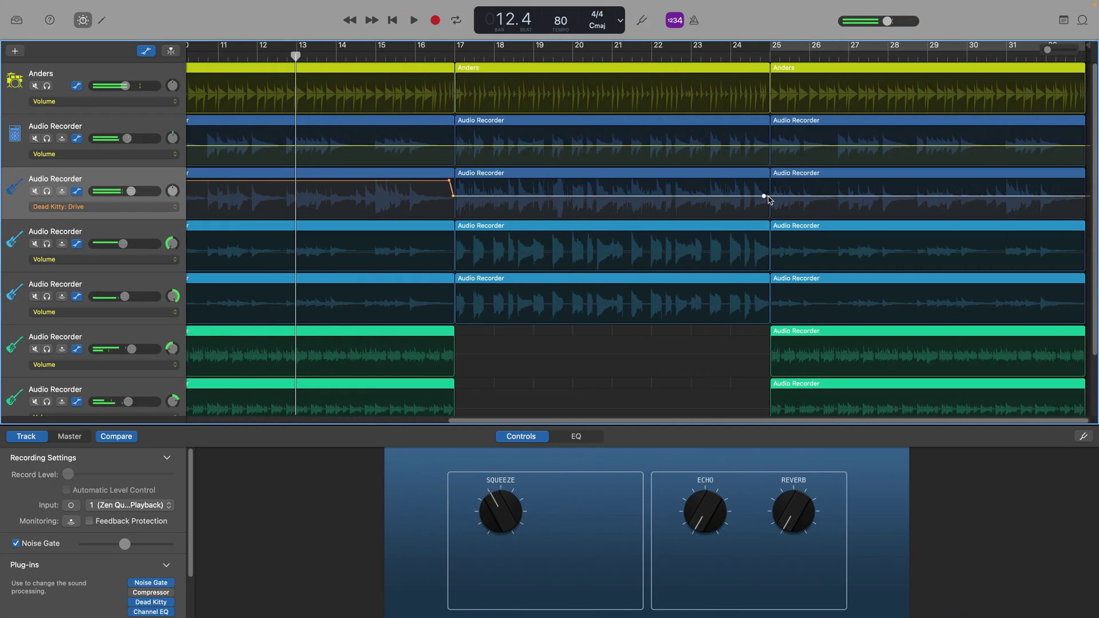
pyautogui.moveTo(764, 198); pyautogui.dragTo(773, 191)
pyautogui.press('space')
pyautogui.hscroll(-2, 515, 306)
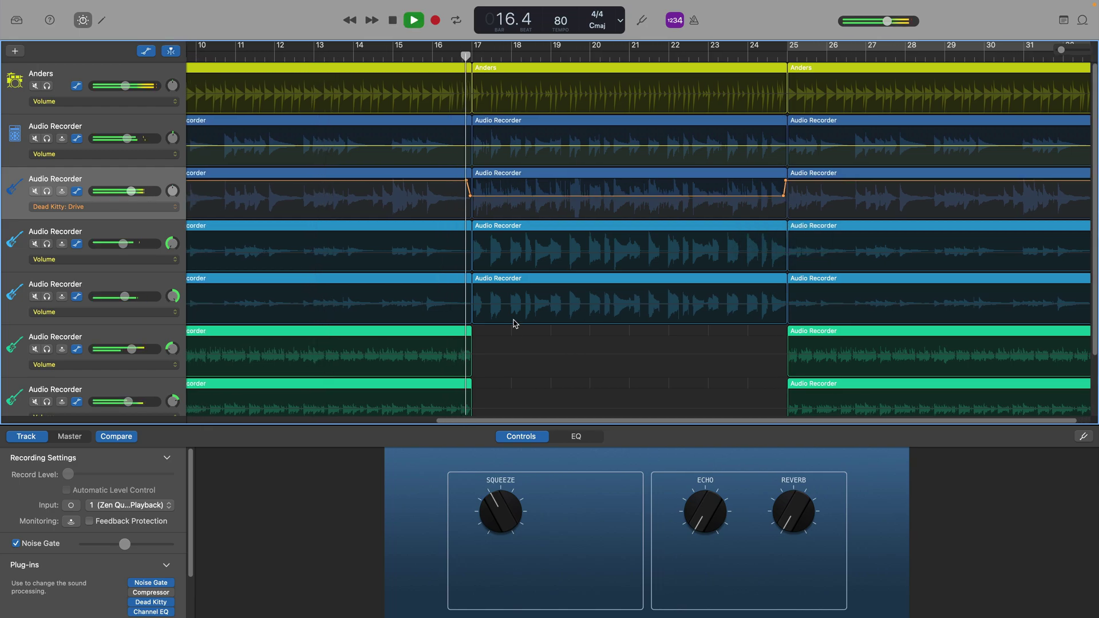
pyautogui.hscroll(-5, 513, 323)
pyautogui.hscroll(3, 514, 323)
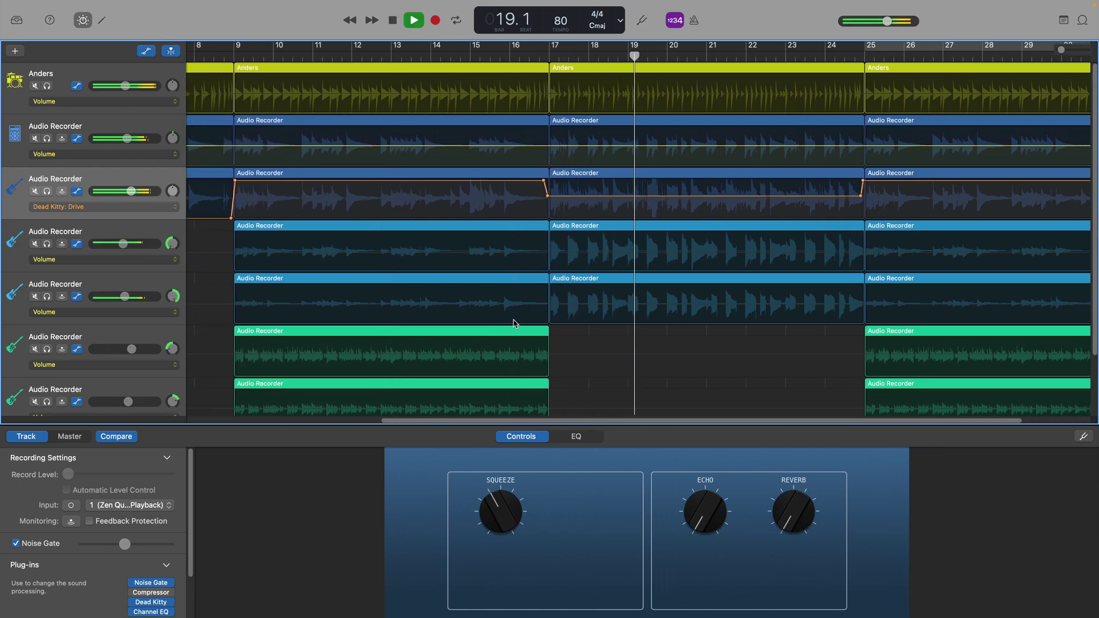